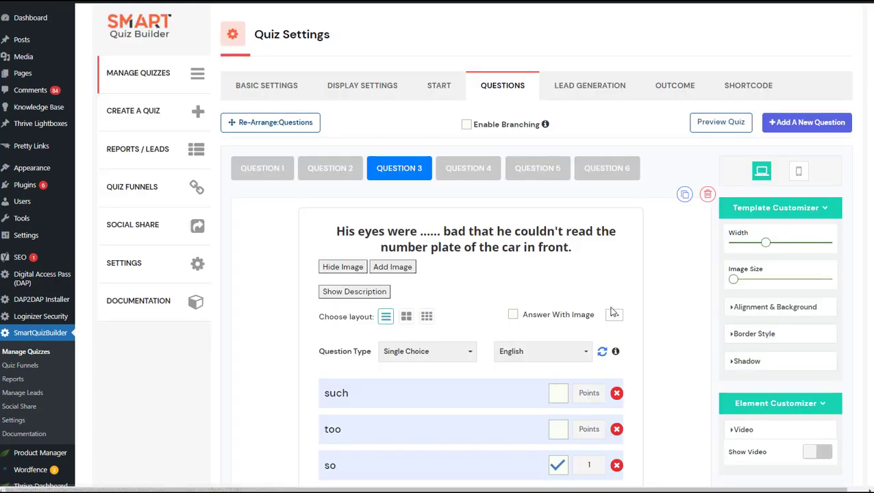
Check which categories can be assigned to question 3
scroll(612, 312, "down", 2)
left_click(540, 243)
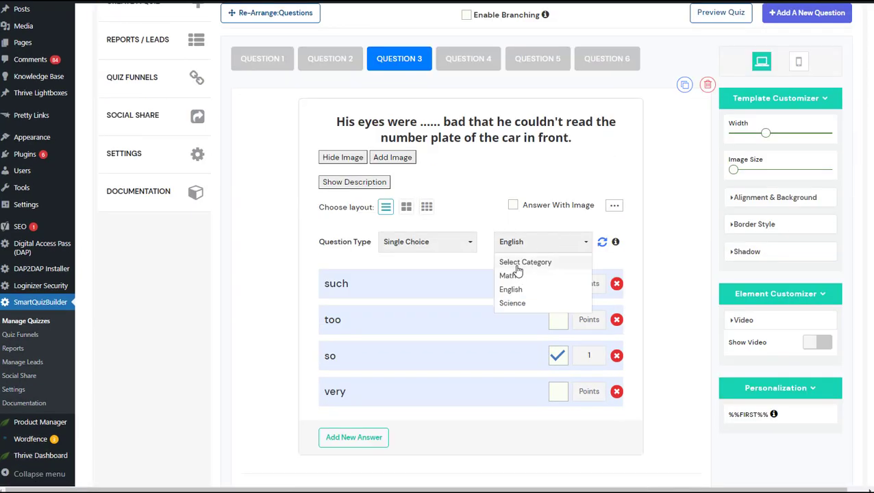
left_click(405, 247)
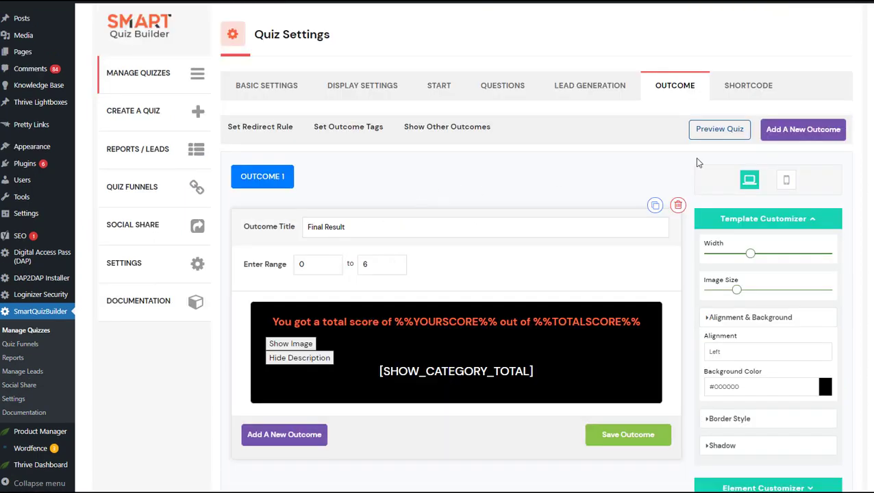
Add a new outcome titled "Outcome 2" with a scoring range of 7 to 10
left_click(798, 137)
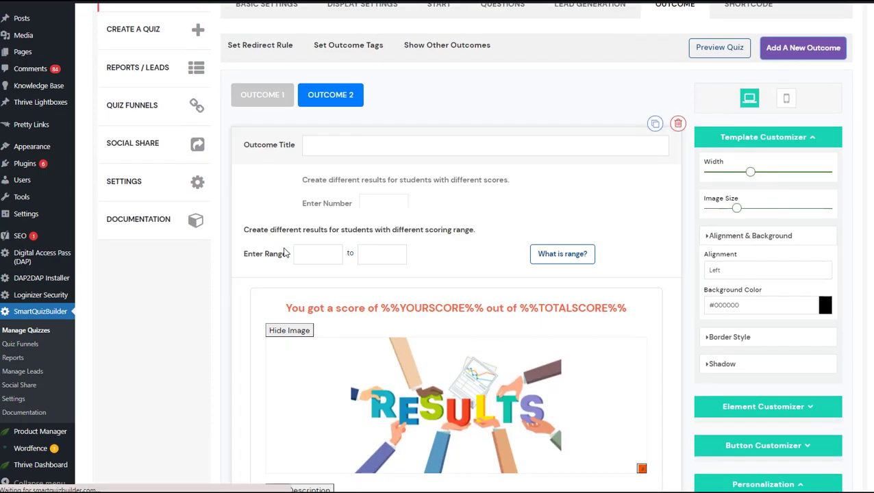
left_click(301, 210)
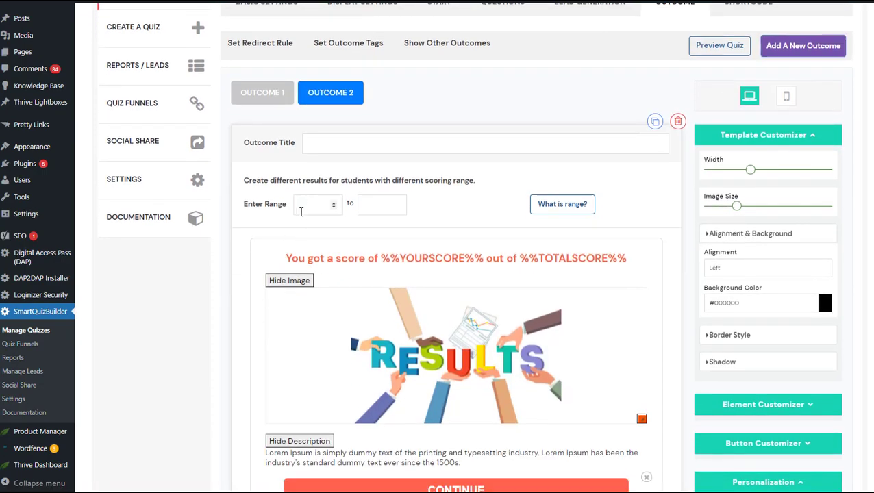
type("7")
left_click(363, 204)
type("10")
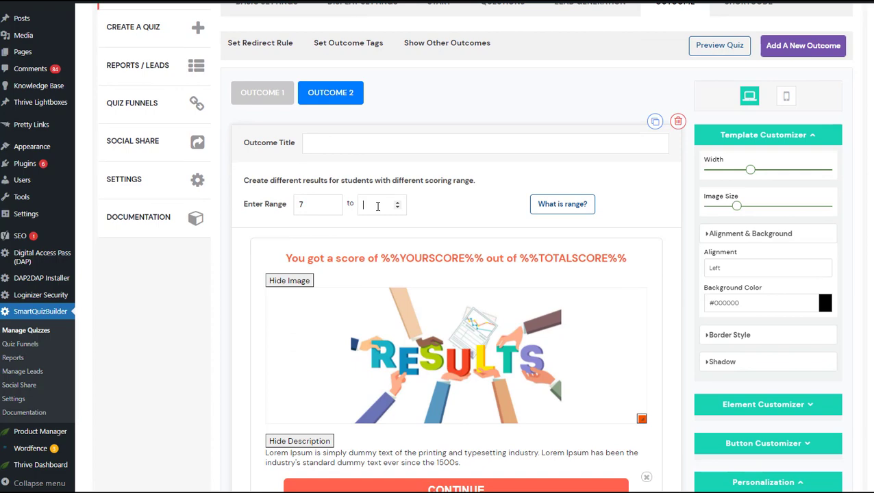
left_click(311, 143)
type("Outcome 2")
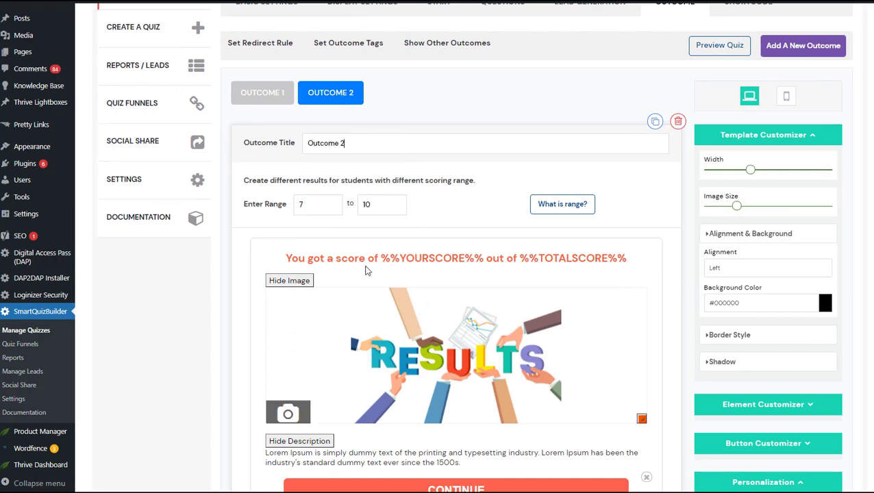
Replace the new outcome's placeholder description with the [SHOW_CATEGORY_TOTAL] shortcode and centre it
scroll(517, 327, "down", 2)
scroll(651, 364, "down", 1)
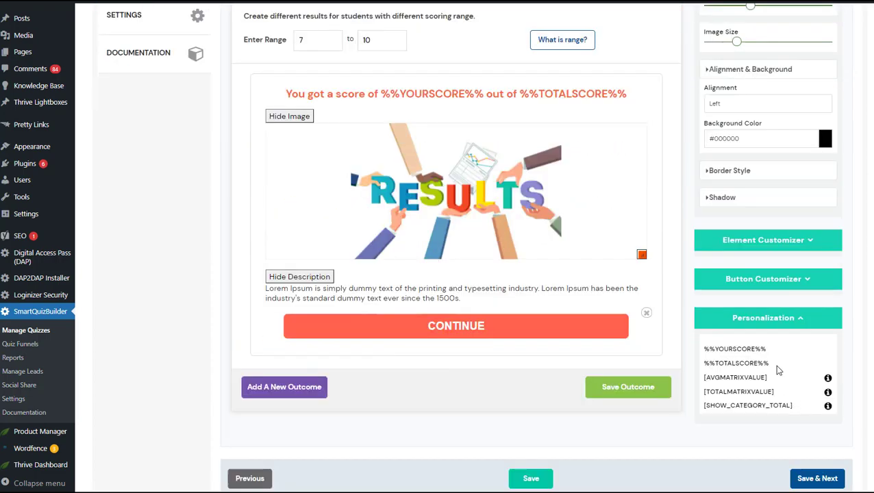
left_click_drag(792, 405, 718, 404)
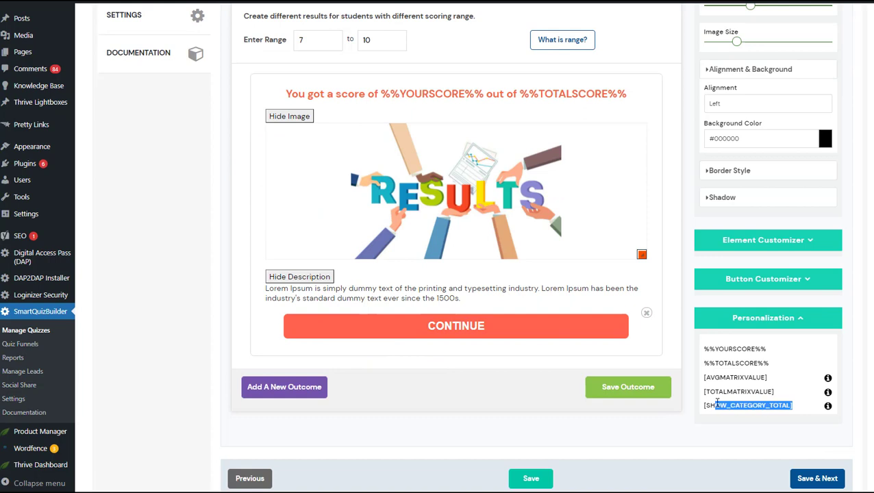
left_click(458, 298)
left_click_drag(478, 302, 174, 278)
type("[SHOW_CATEGORY_TOTAL]")
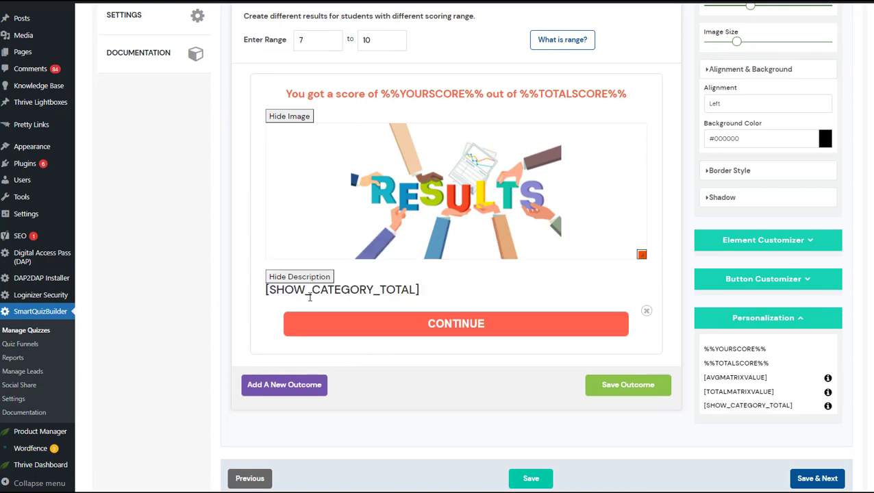
left_click(519, 257)
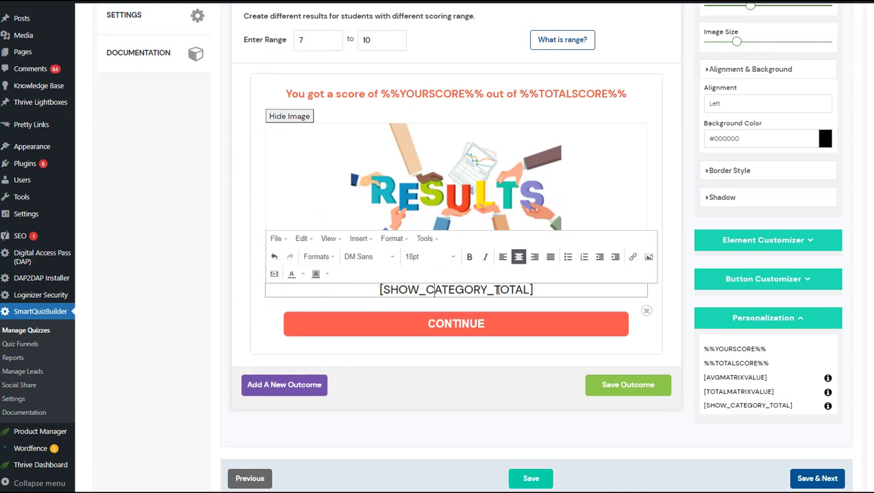
left_click(225, 317)
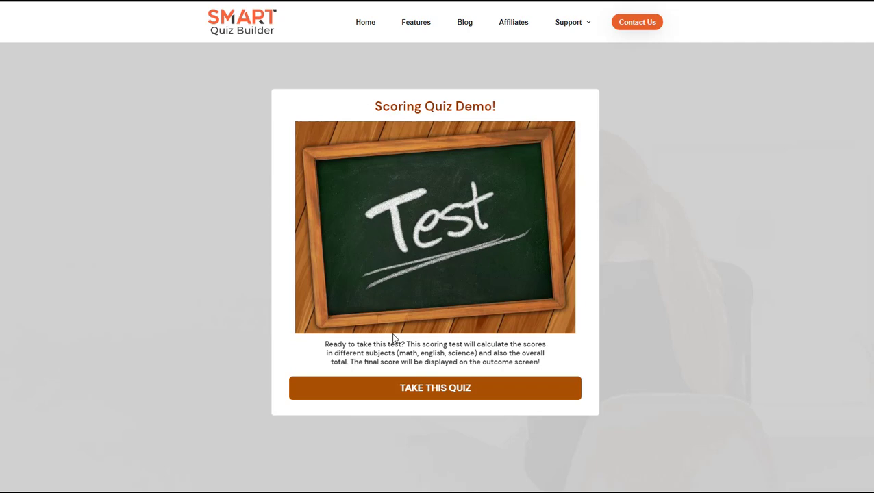
Take the Scoring Quiz Demo!, answering 12, 10, so, first, 365 and "To let in less light", and submit the opt-in form
left_click(437, 393)
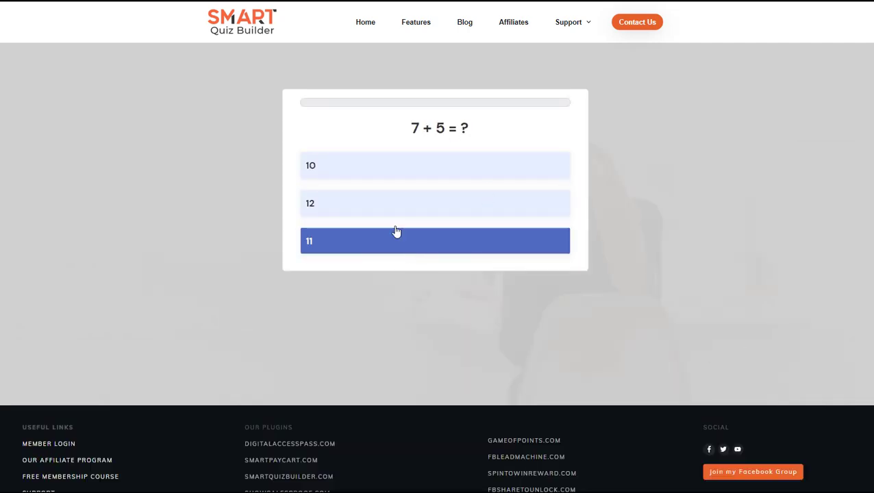
left_click(328, 216)
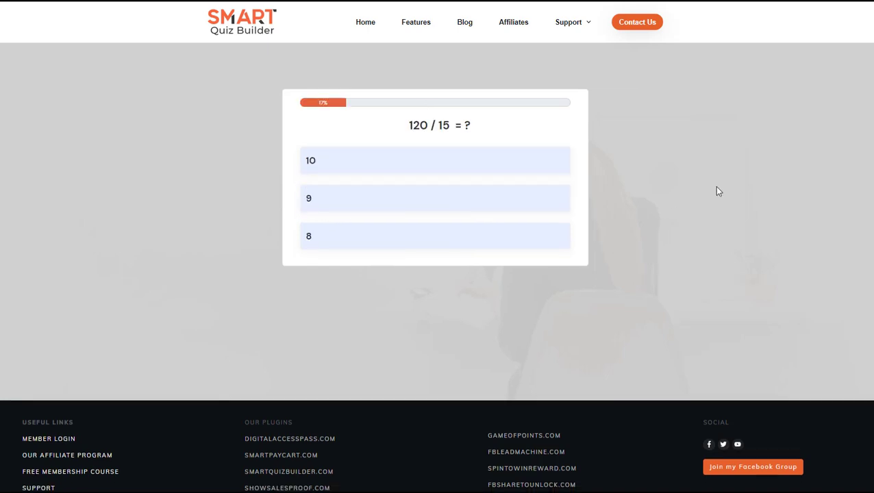
left_click(324, 168)
left_click(361, 268)
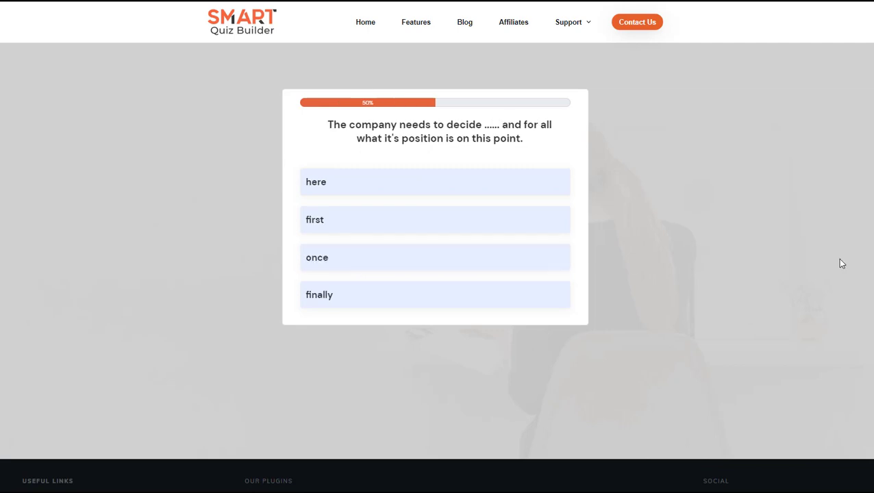
left_click(447, 224)
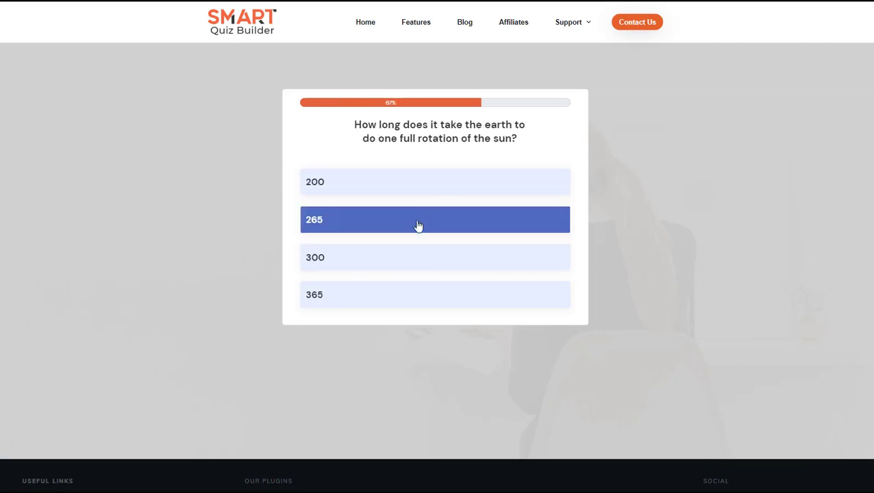
left_click(362, 295)
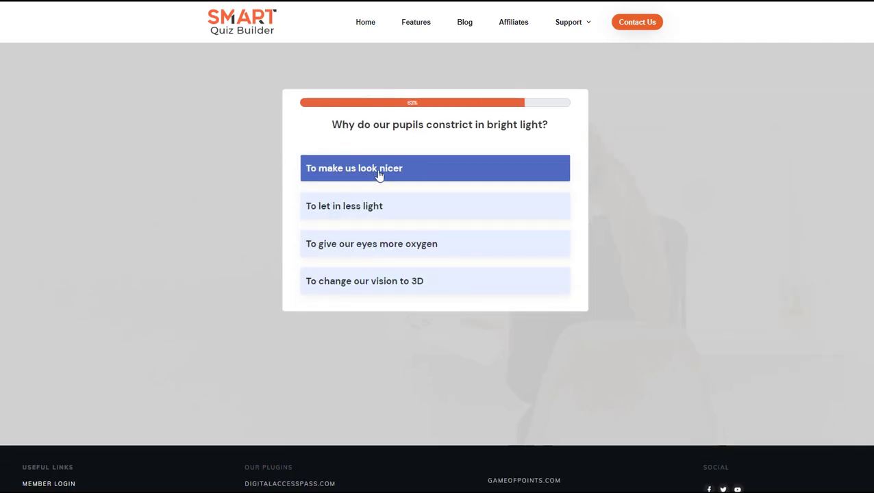
left_click(355, 218)
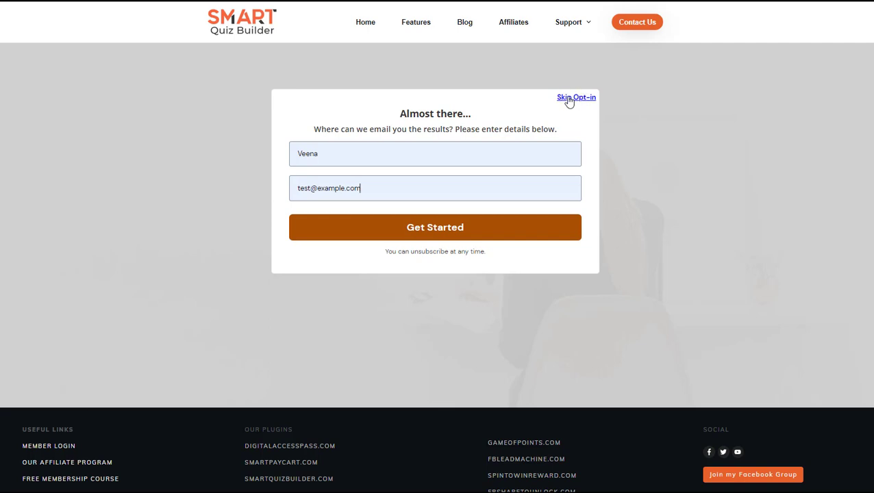
left_click(431, 233)
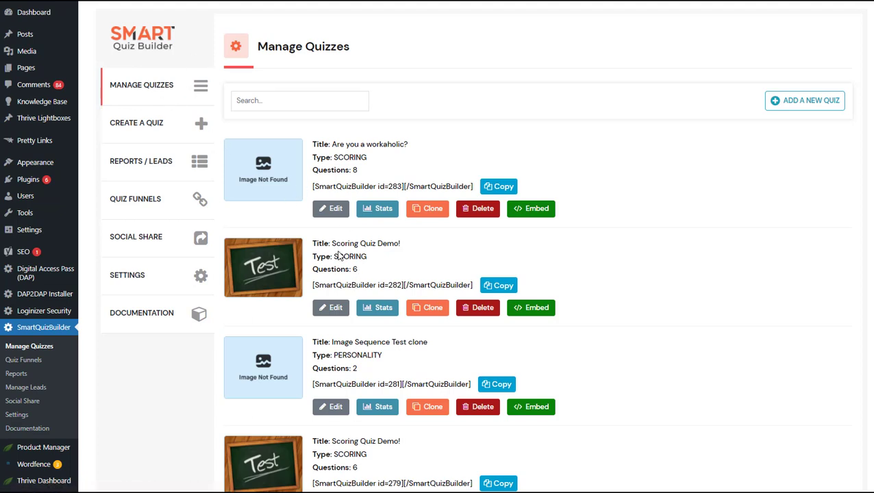
Open the Scoring Quiz Demo! with id 282 for editing and go to its display settings
left_click(334, 315)
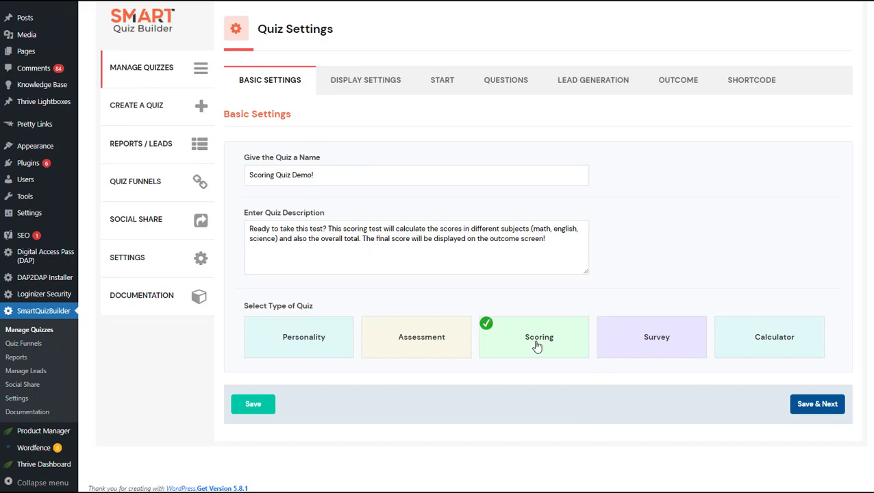
left_click(366, 81)
scroll(447, 197, "down", 10)
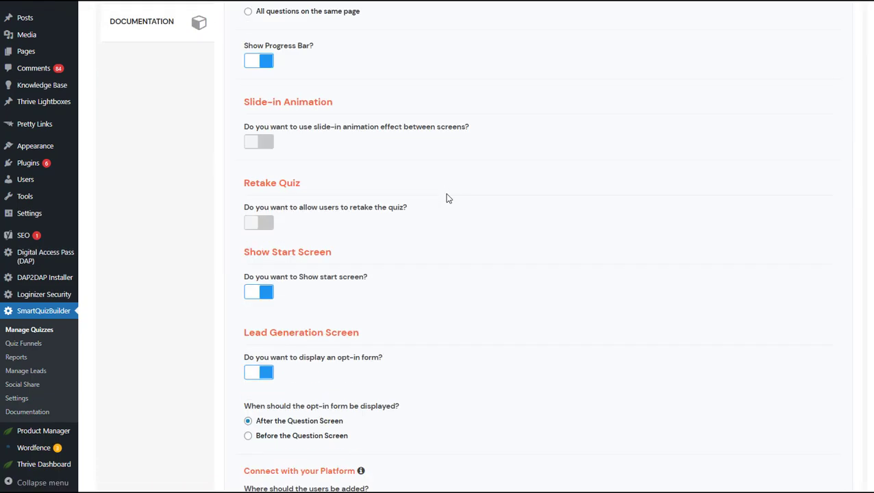
Set the quiz to display correct answers
scroll(449, 204, "down", 2)
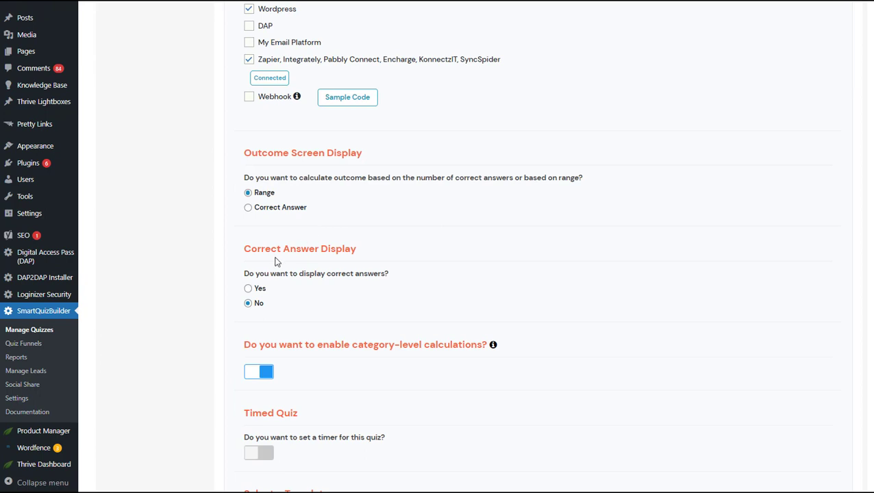
scroll(507, 256, "down", 1)
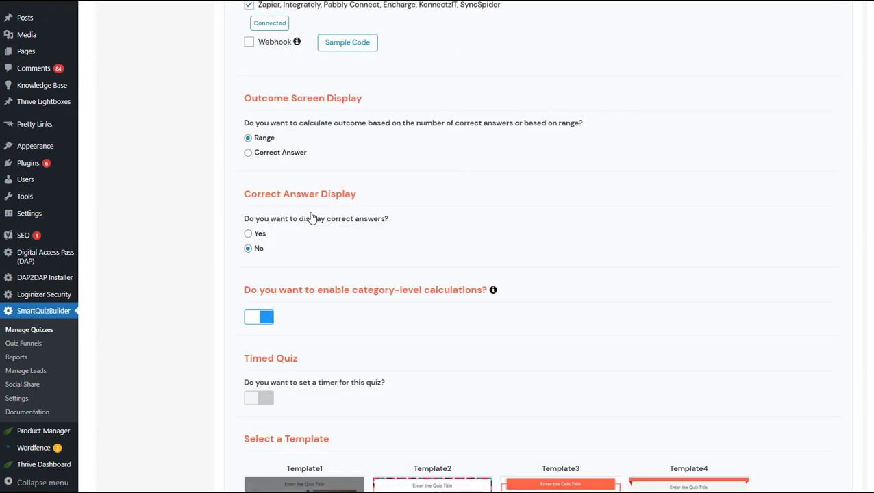
left_click(248, 234)
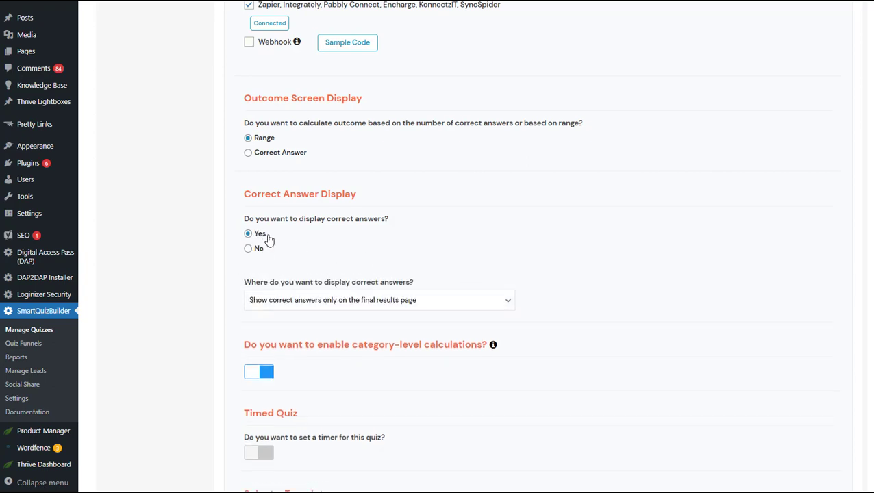
scroll(551, 272, "down", 3)
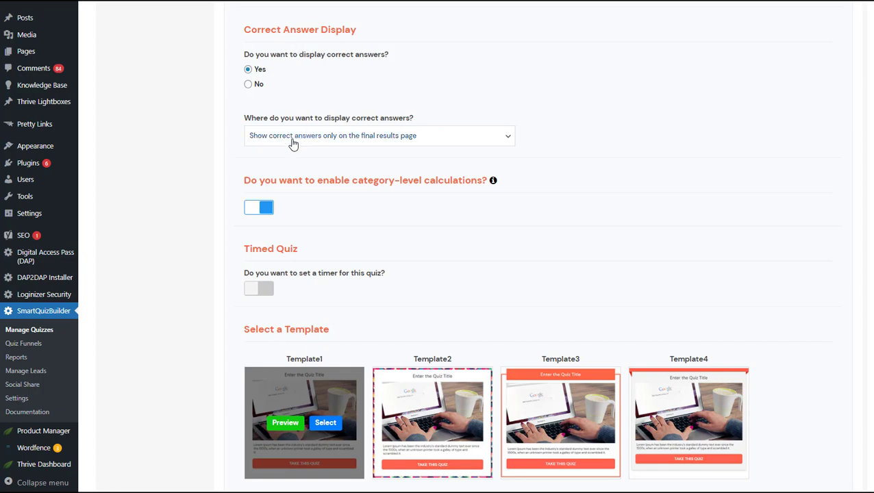
left_click(248, 83)
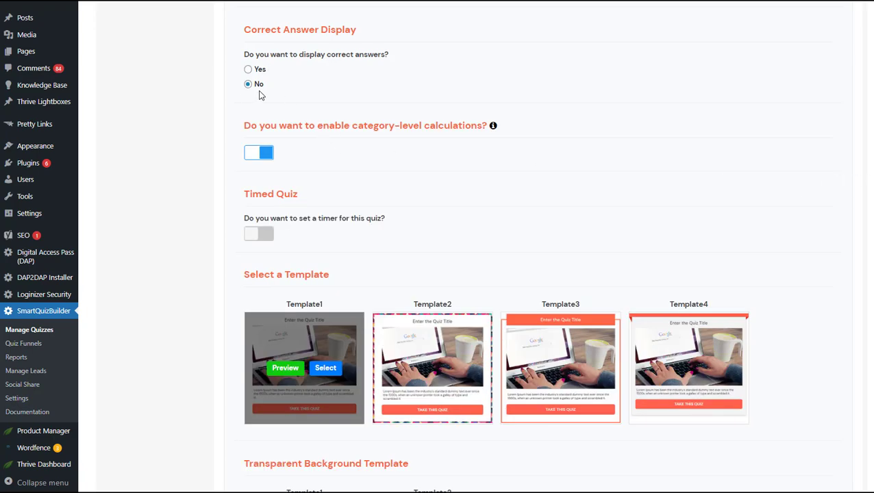
left_click(248, 69)
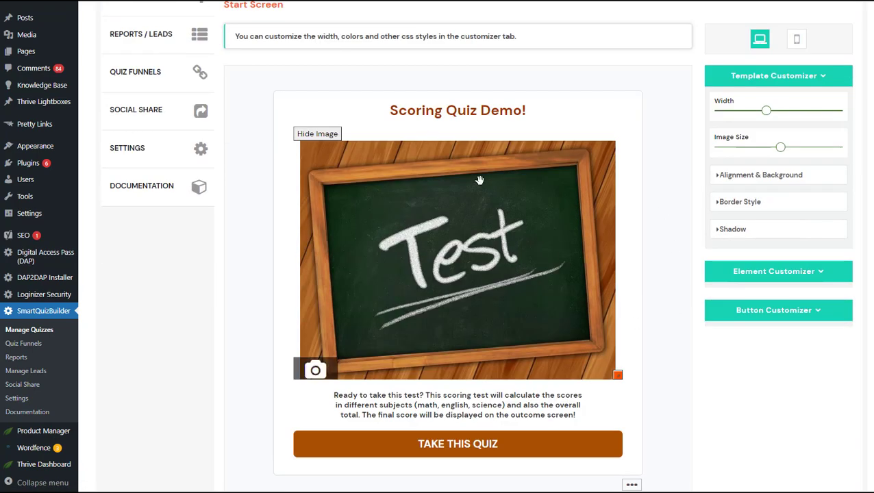
View the templates available for the start screen and close the selection without choosing one
scroll(608, 438, "down", 1)
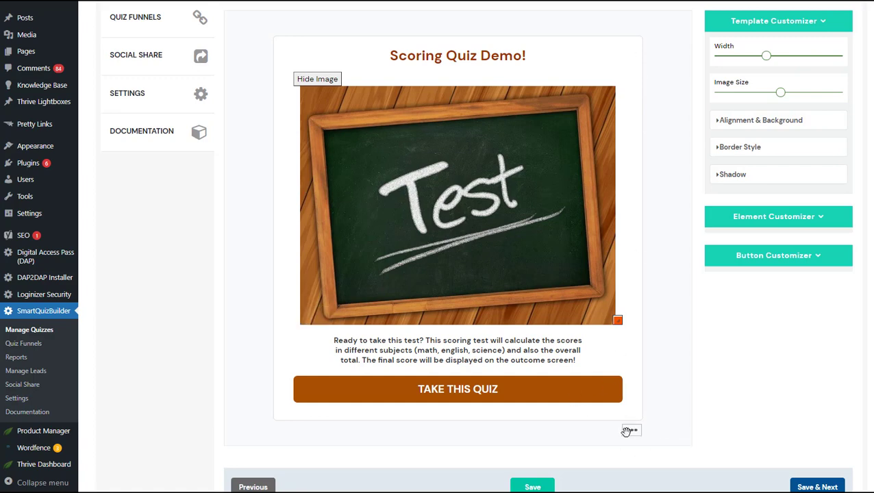
left_click(629, 433)
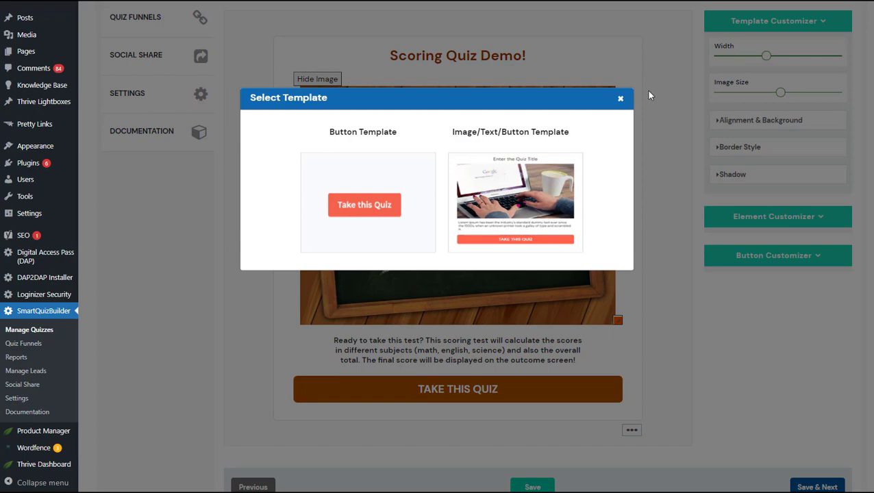
left_click(621, 100)
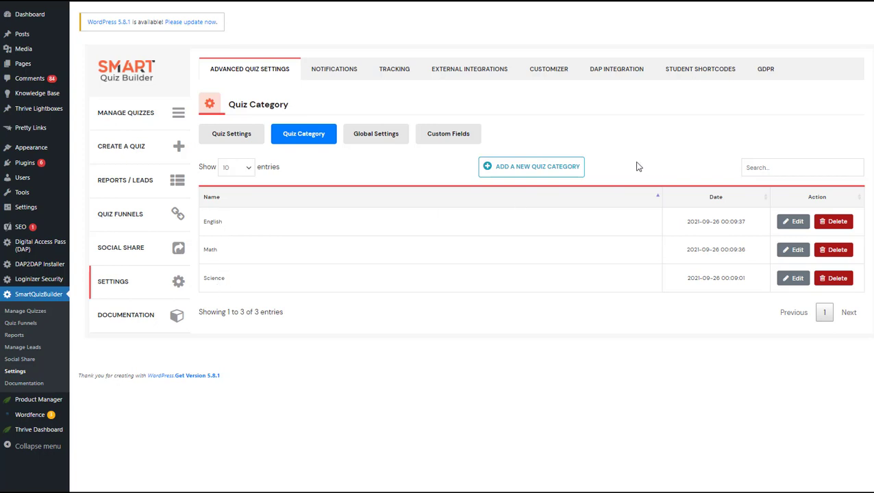
left_click(532, 173)
left_click(593, 174)
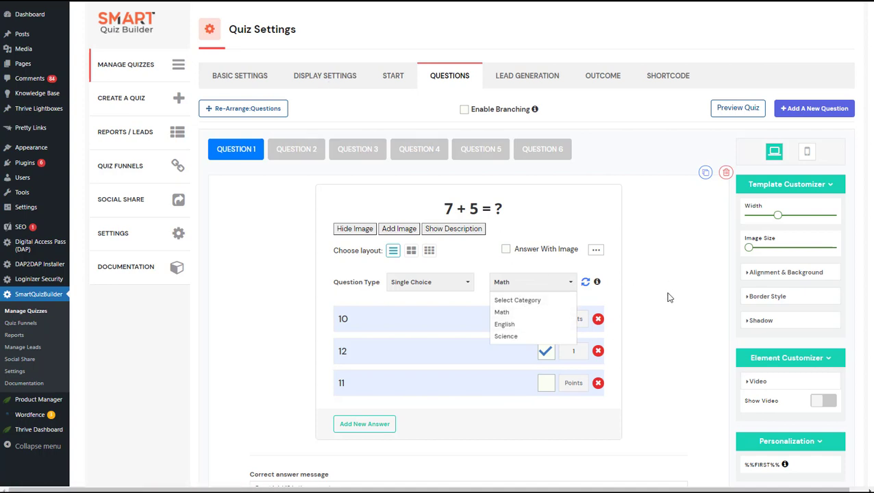
Go through questions 1 to 5 and check the category and correct answer points assigned to each
left_click(572, 285)
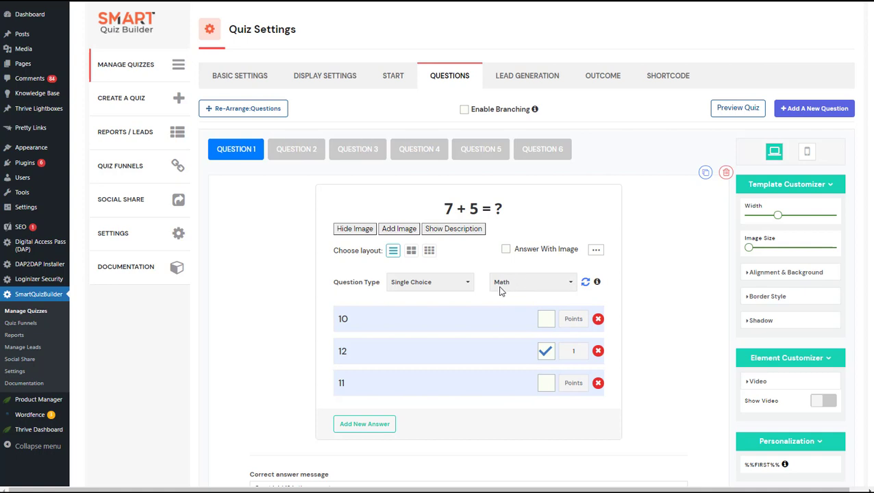
left_click(300, 151)
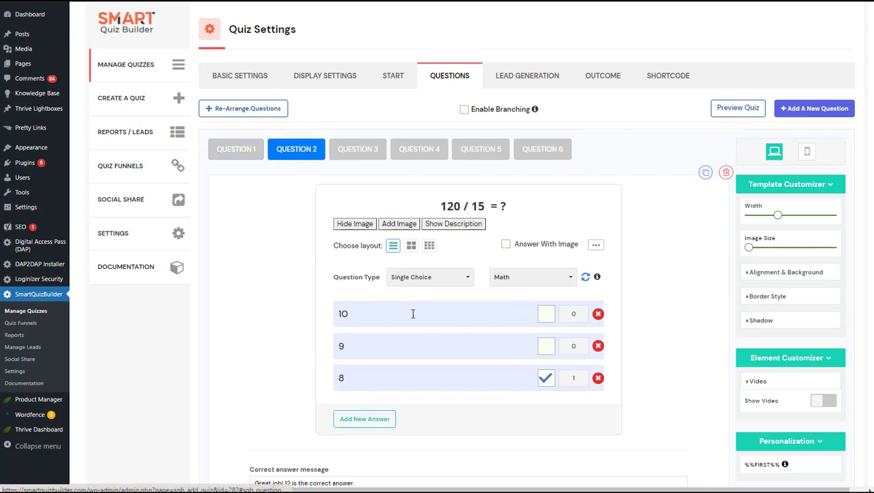
left_click(374, 155)
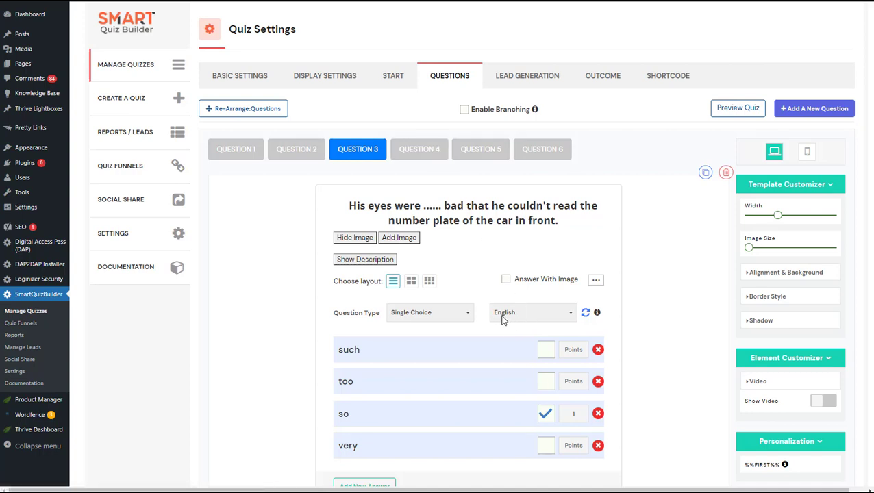
left_click(429, 156)
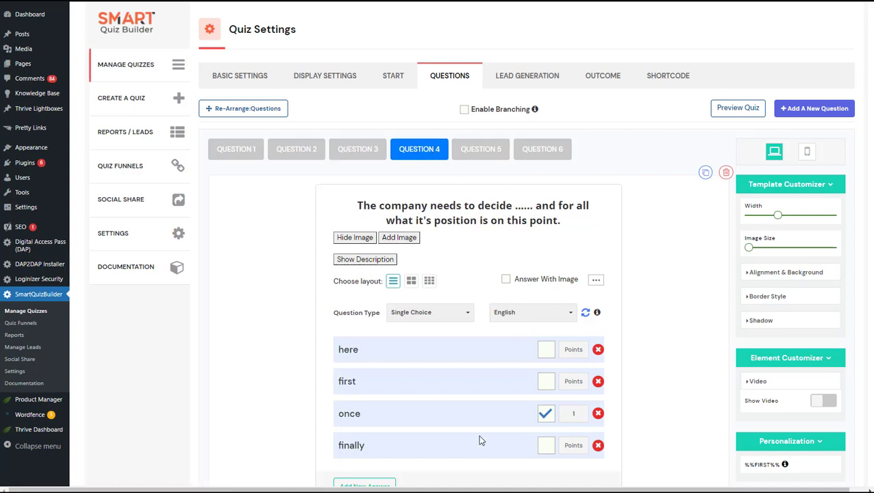
left_click(494, 154)
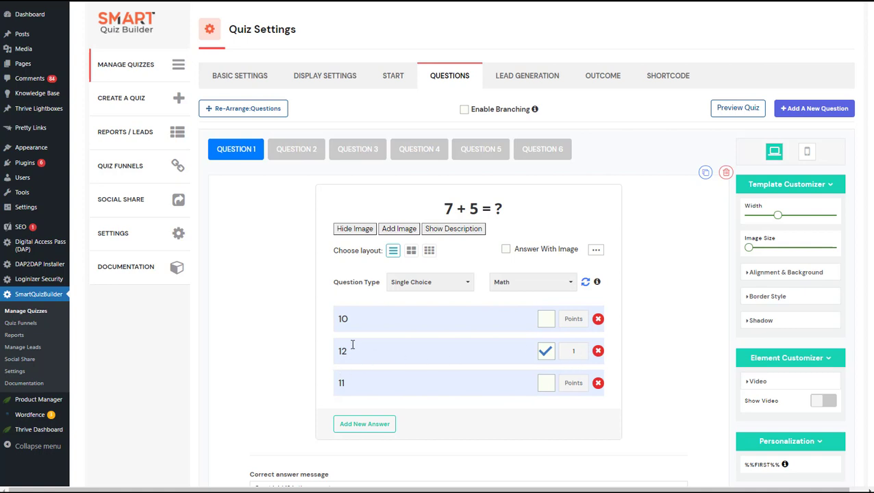
Check the category and the points assigned to the answers in questions 1 to 3
left_click(573, 320)
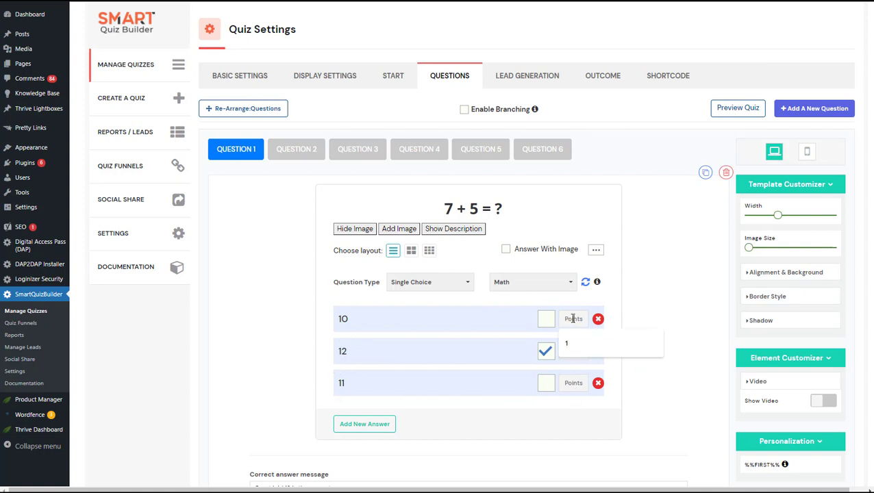
left_click(653, 317)
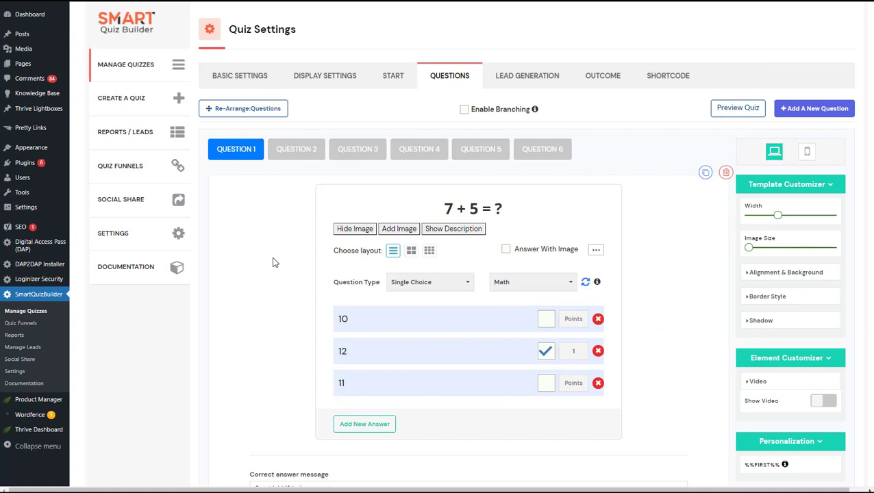
left_click(303, 149)
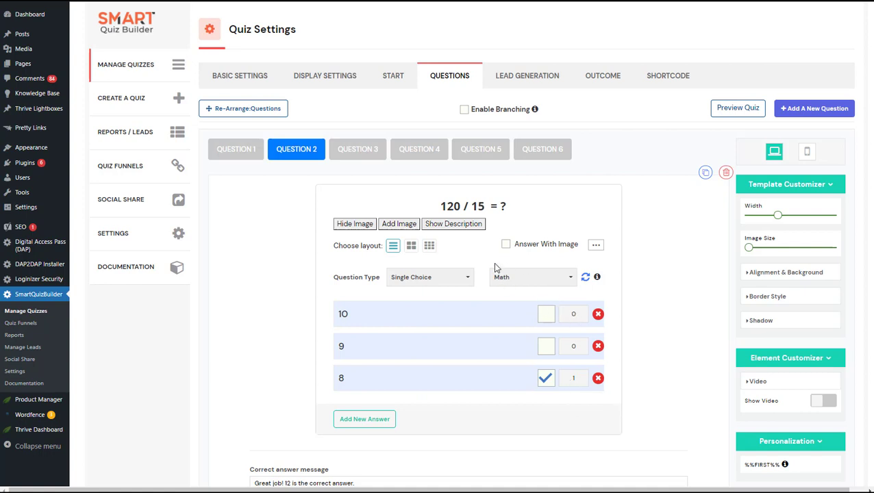
left_click(349, 153)
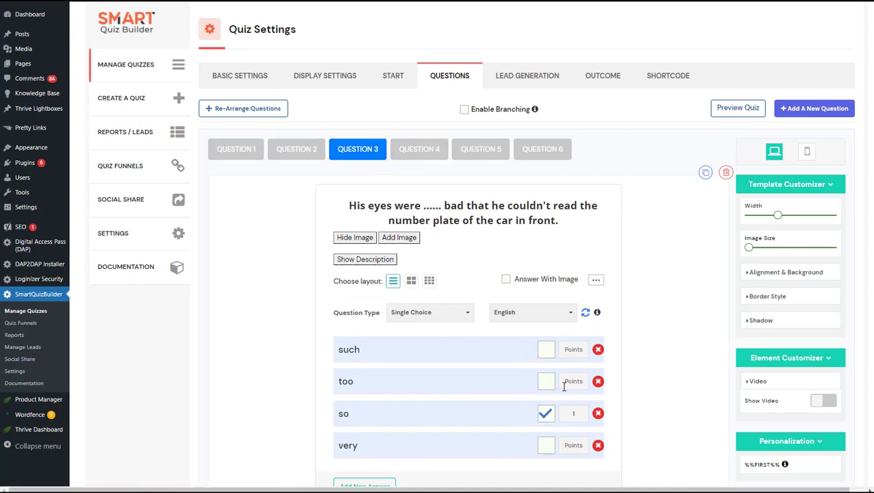
Set the points for the correct answer "so" in question 3 to 5 and go to the quiz's outcomes
left_click_drag(579, 416, 549, 422)
type("5")
left_click(579, 77)
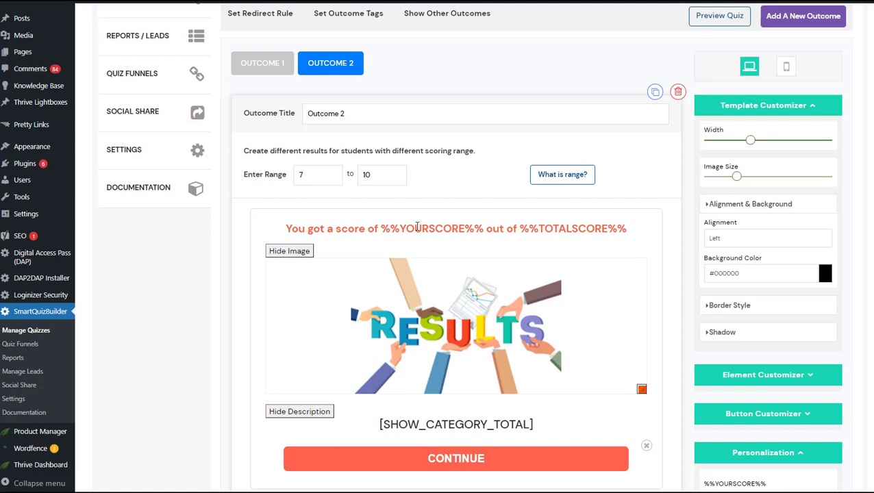
Set the scoring range of Outcome 2 to 0 to 2
left_click_drag(271, 171, 244, 170)
double_click(362, 176)
type("2")
Add a new outcome titled "outcome 3" with a scoring range of 2 to 5
left_click(773, 23)
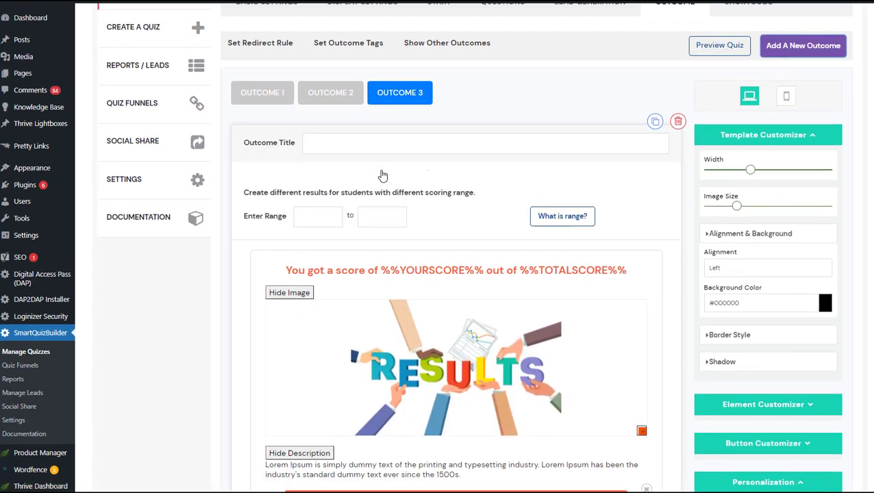
left_click(322, 206)
type("2")
key("Tab")
type("5")
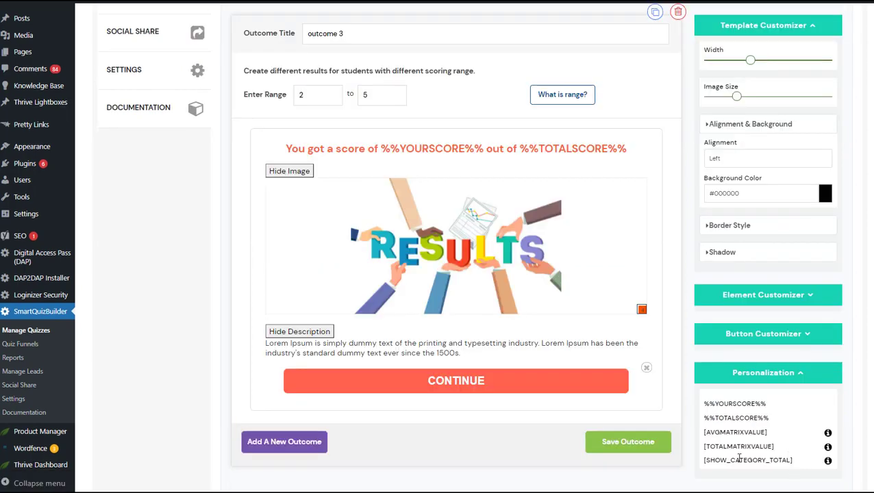
Replace the placeholder description of outcome 3 with the [SHOW_CATEGORY_TOTAL] shortcode and center it
left_click_drag(739, 457, 706, 464)
key("ctrl+c")
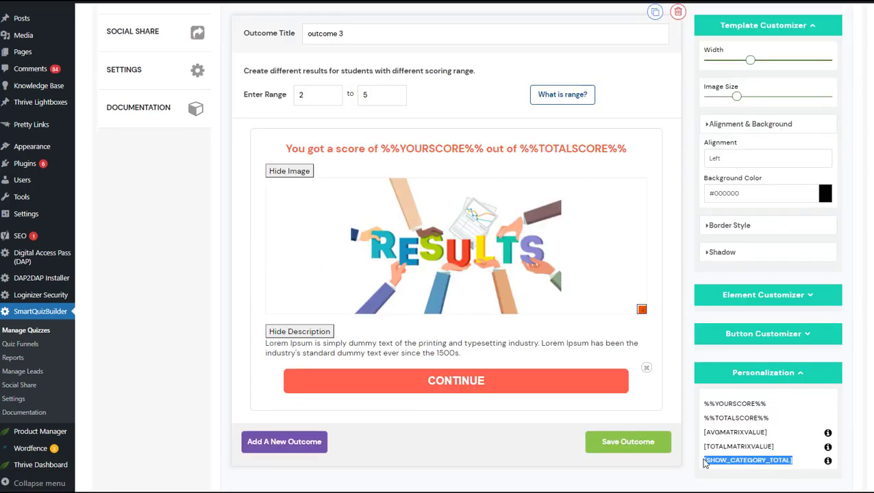
left_click(496, 353)
key("ctrl+a")
key("ctrl+v")
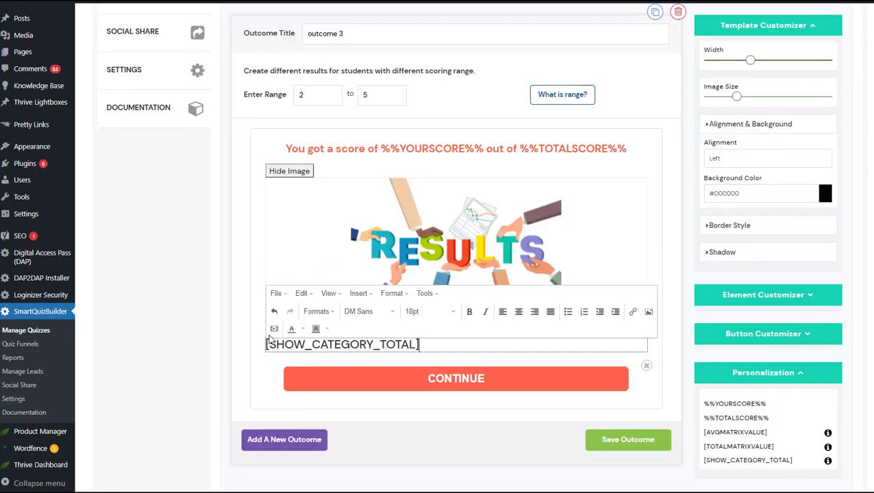
left_click(519, 312)
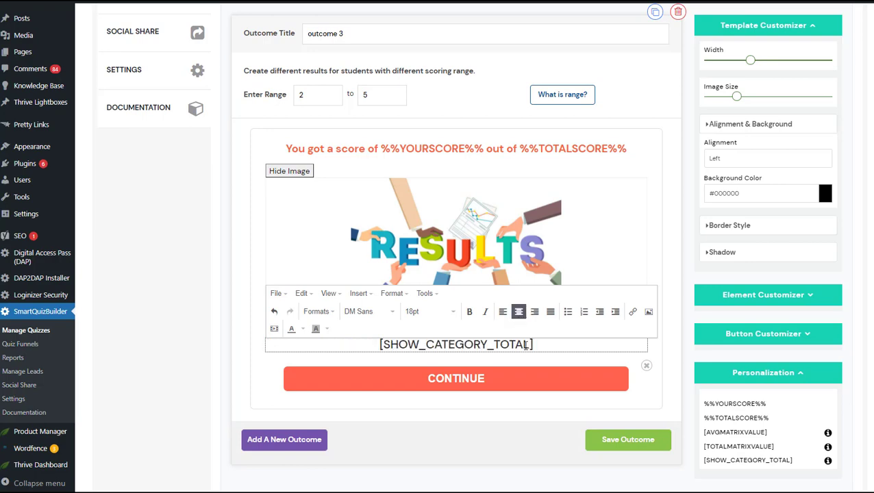
Copy the centered [SHOW_CATEGORY_TOTAL] shortcode from the description of outcome 3
left_click_drag(531, 345, 288, 341)
key("ctrl+c")
left_click(235, 333)
scroll(211, 316, "up", 3)
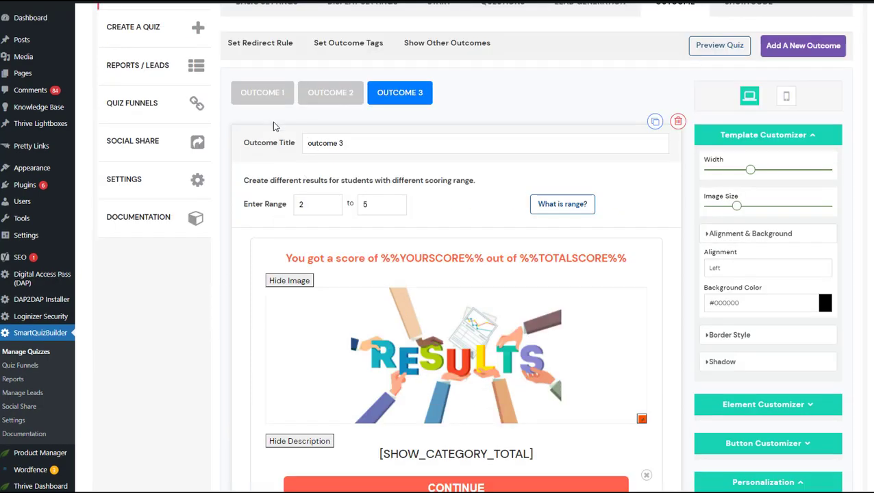
Delete Outcome 2 and outcome 3, keeping only the Final Result outcome
left_click(252, 92)
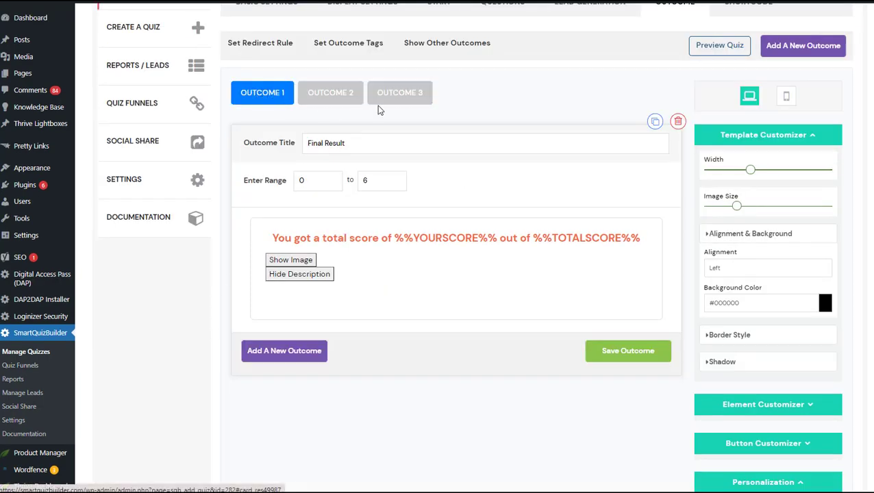
left_click(345, 93)
left_click(678, 121)
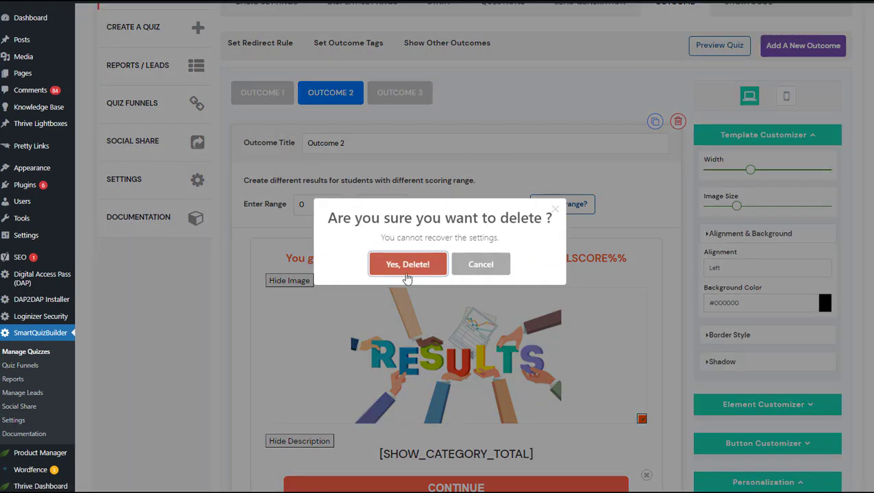
left_click(406, 266)
left_click(678, 121)
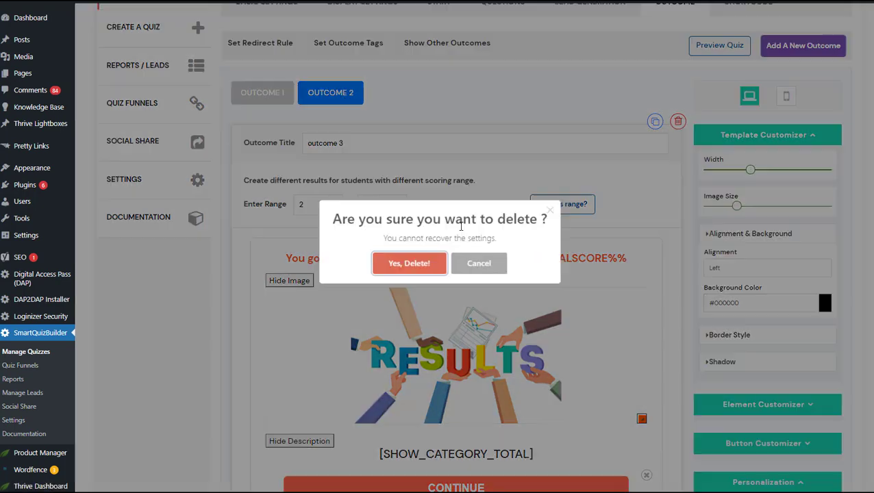
left_click(416, 262)
scroll(397, 261, "up", 2)
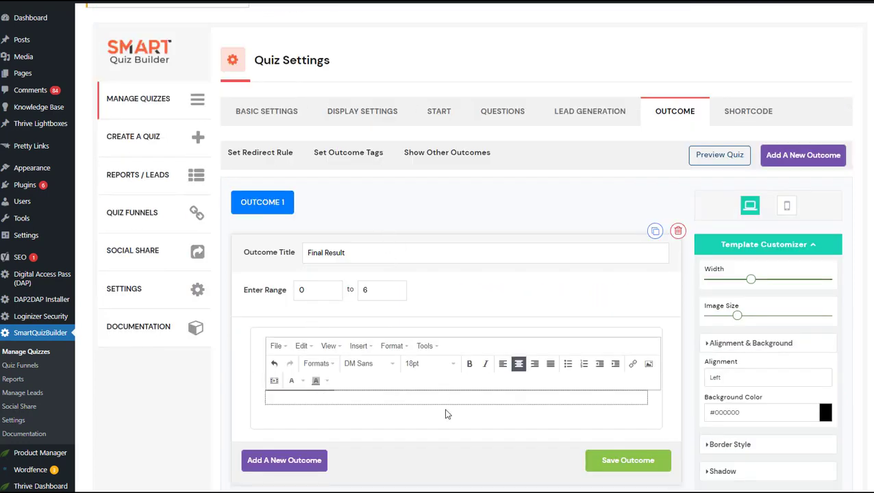
Insert the copied [SHOW_CATEGORY_TOTAL] shortcode into the description of the Final Result outcome
left_click(639, 348)
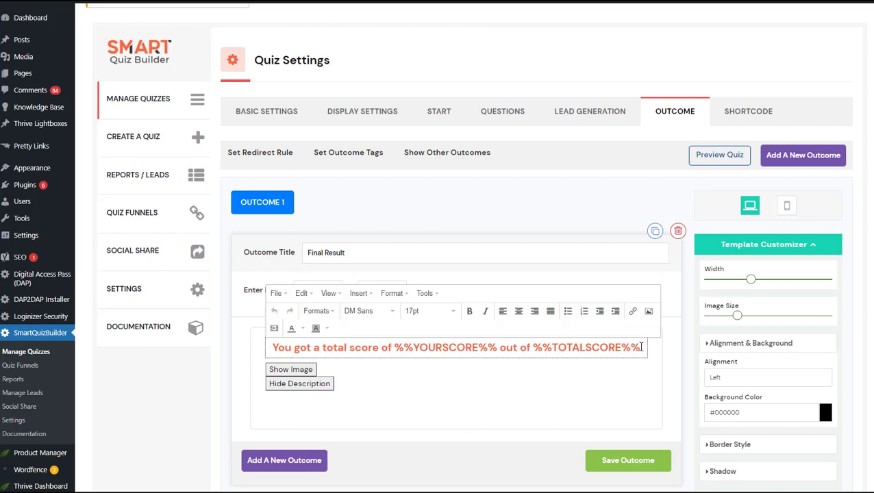
key("Return")
key("ctrl+v")
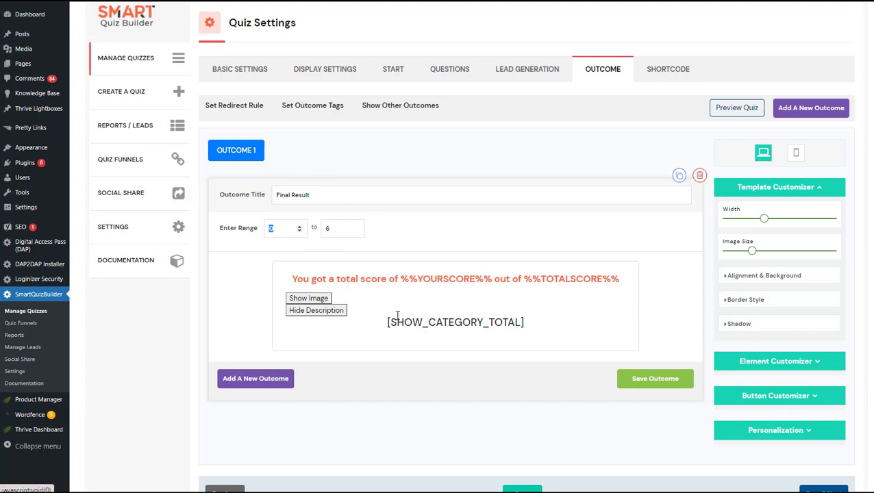
left_click_drag(388, 325, 524, 323)
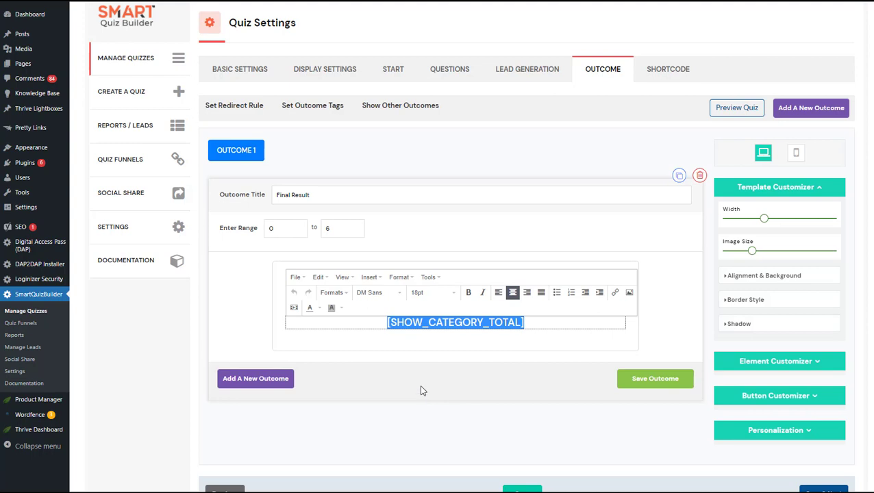
left_click(245, 322)
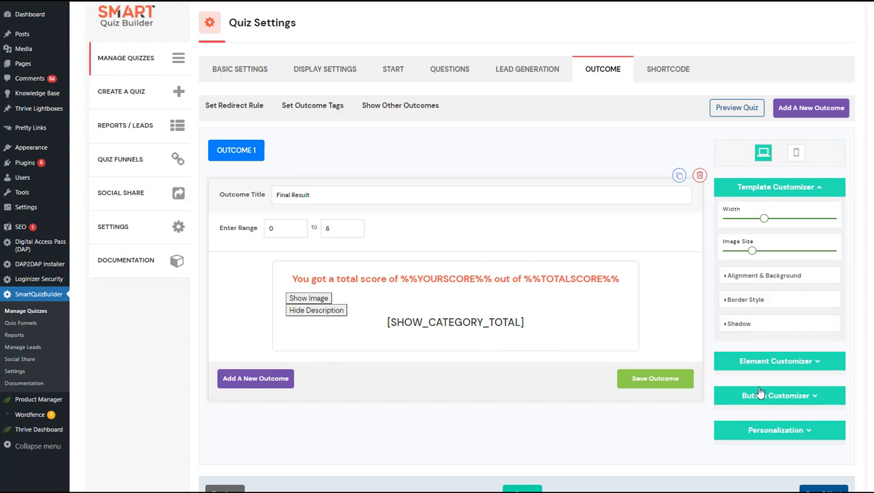
View the available personalization codes and highlight the category total shortcode in the Final Result description
left_click(811, 431)
scroll(775, 396, "down", 2)
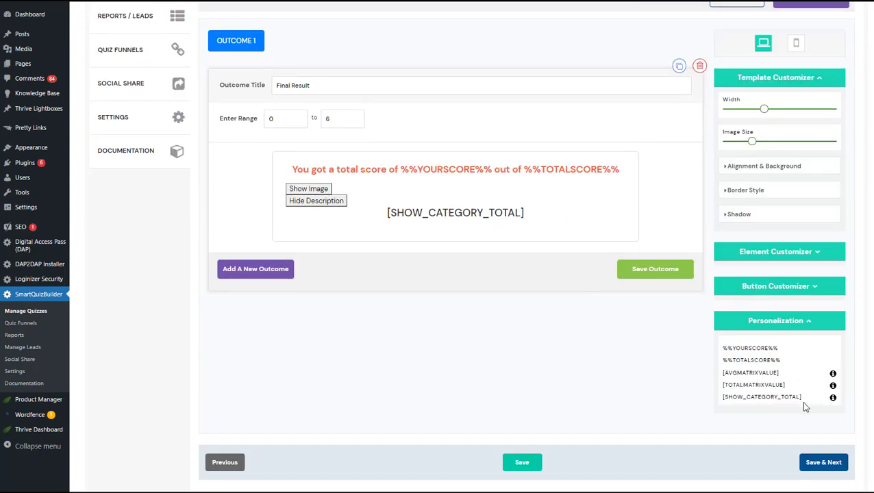
left_click(381, 213)
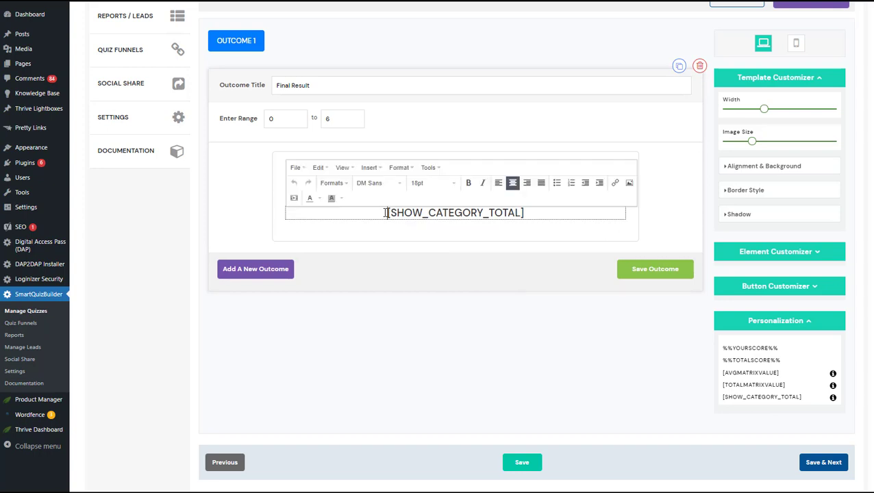
left_click_drag(385, 212, 549, 212)
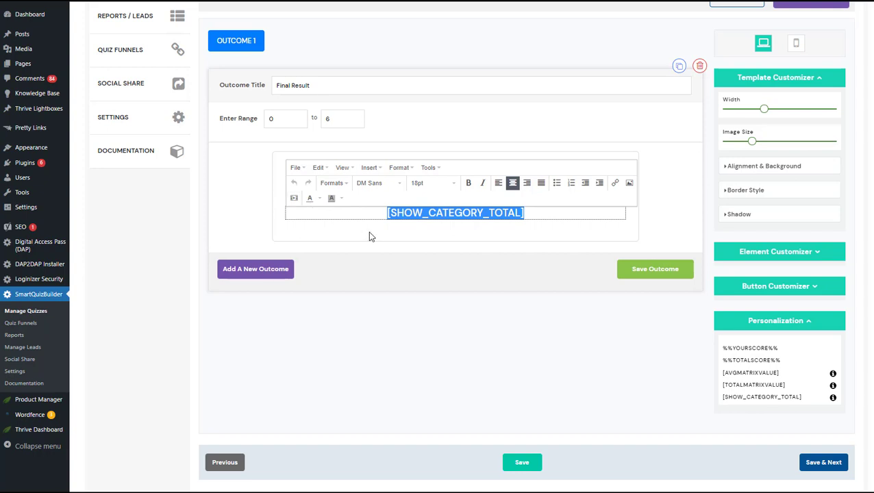
left_click(600, 350)
Set the background color of the Final Result outcome to black, #000000
left_click(759, 167)
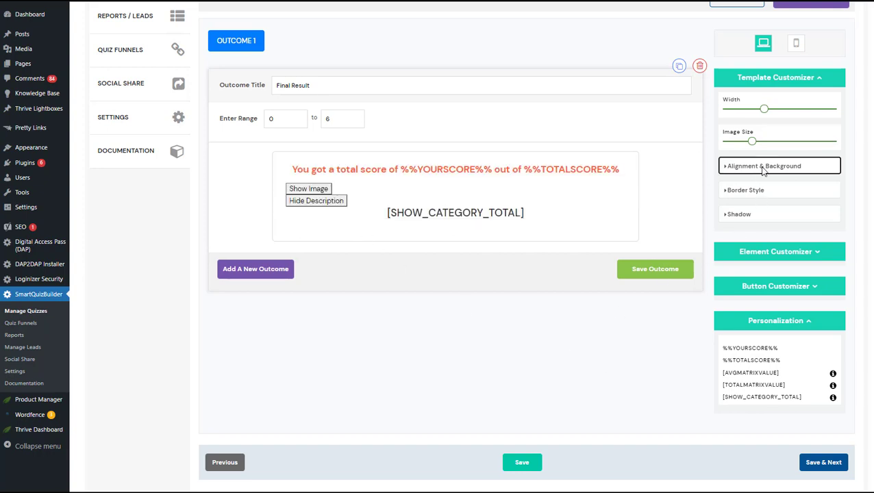
left_click(830, 227)
left_click_drag(791, 244, 820, 320)
left_click(429, 236)
Change the text color of the [SHOW_CATEGORY_TOTAL] shortcode to white
left_click_drag(387, 213, 524, 213)
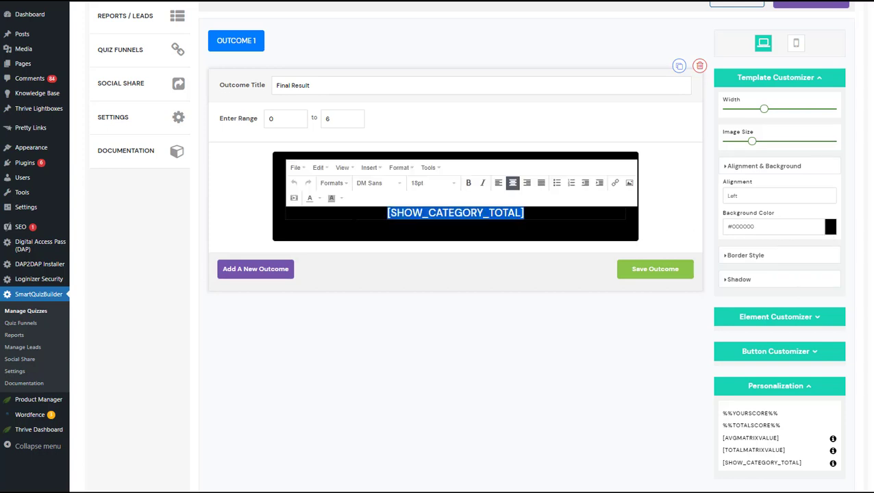
left_click(318, 200)
left_click(341, 240)
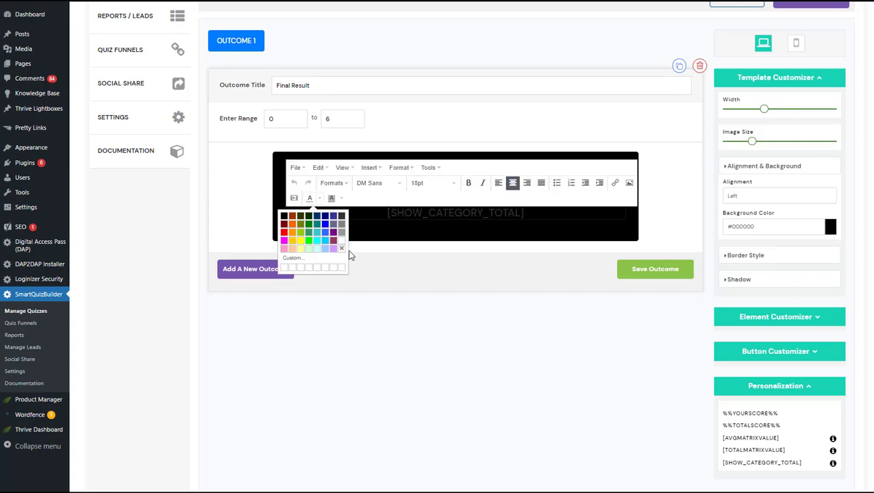
left_click(388, 328)
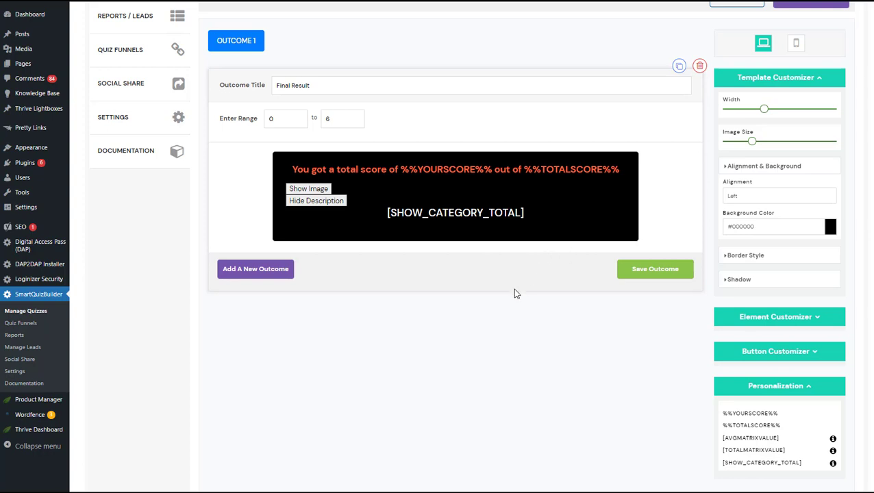
Examine the %%YOURSCORE%%, %%TOTALSCORE%% and [SHOW_CATEGORY_TOTAL] codes in the Final Result outcome
scroll(507, 294, "up", 1)
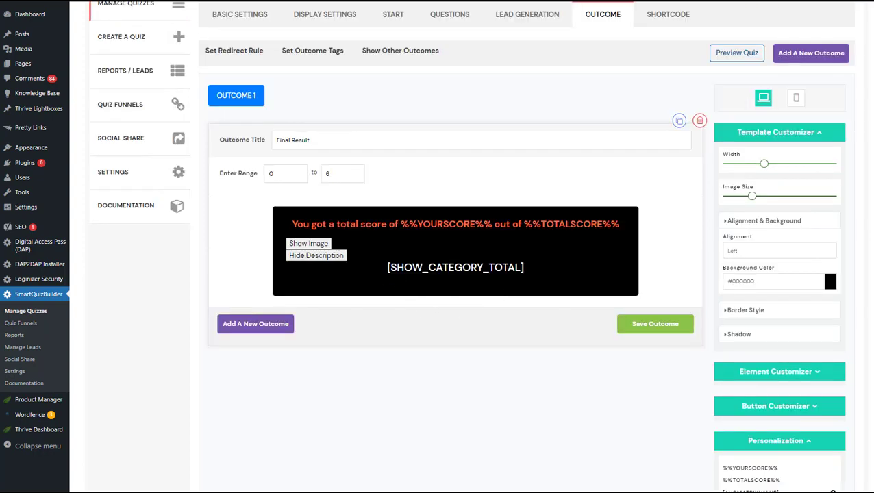
left_click(315, 224)
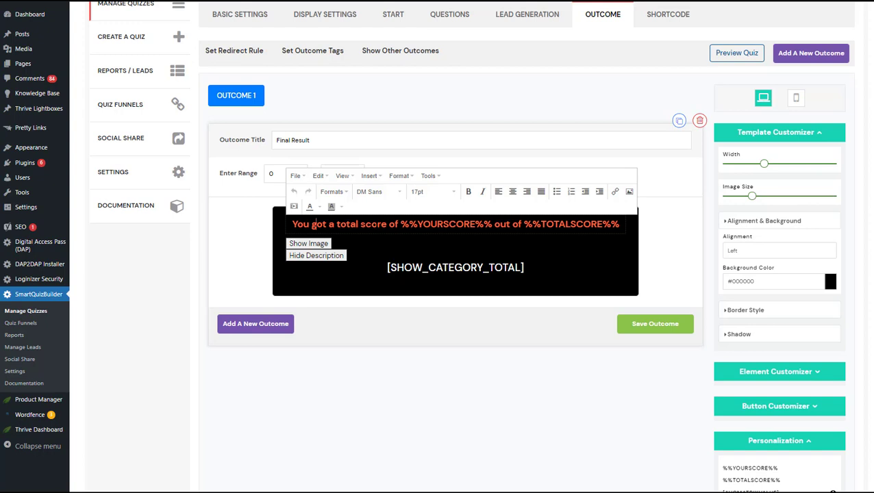
left_click_drag(400, 224, 492, 224)
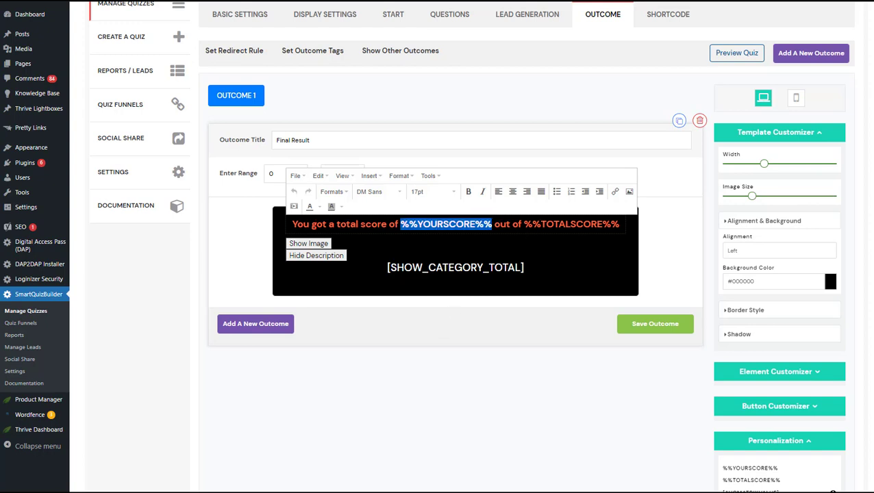
left_click(541, 225)
left_click_drag(523, 224, 620, 224)
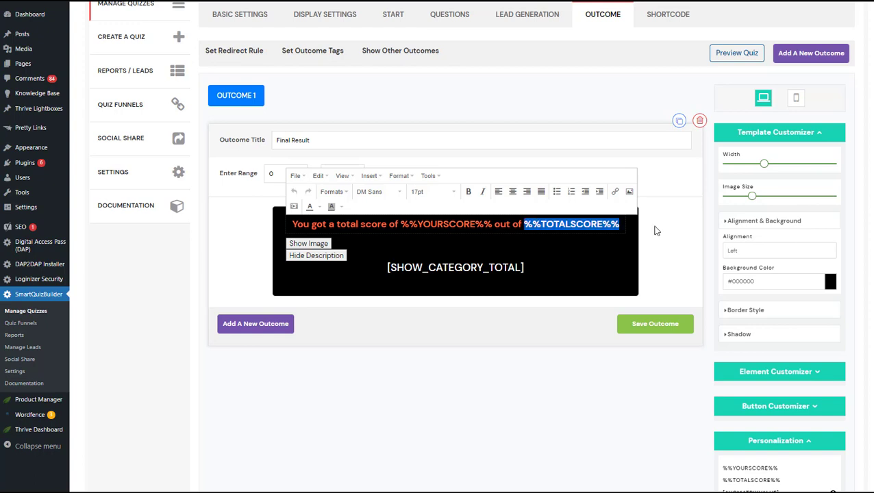
left_click(576, 366)
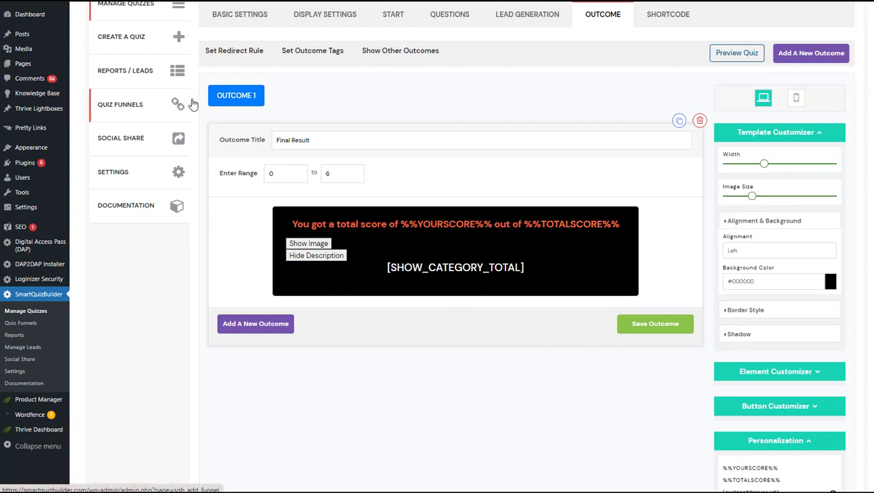
scroll(244, 268, "up", 2)
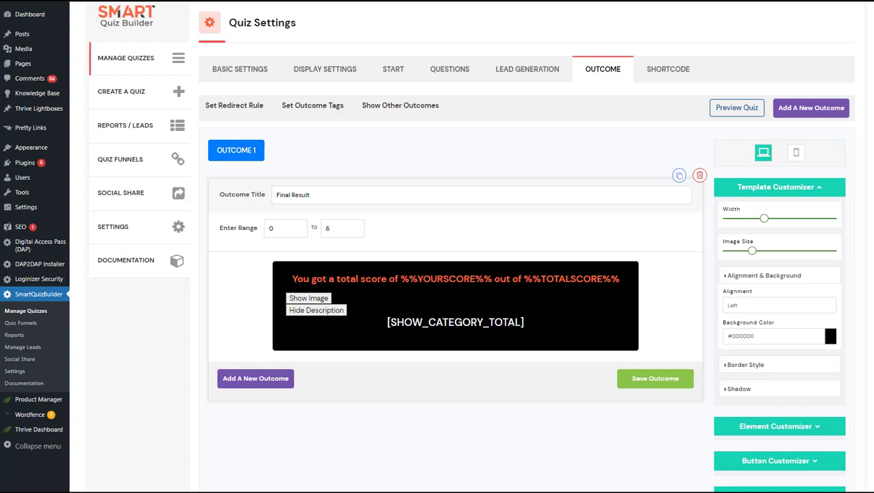
left_click_drag(401, 280, 492, 279)
left_click(477, 375)
left_click_drag(525, 323, 385, 322)
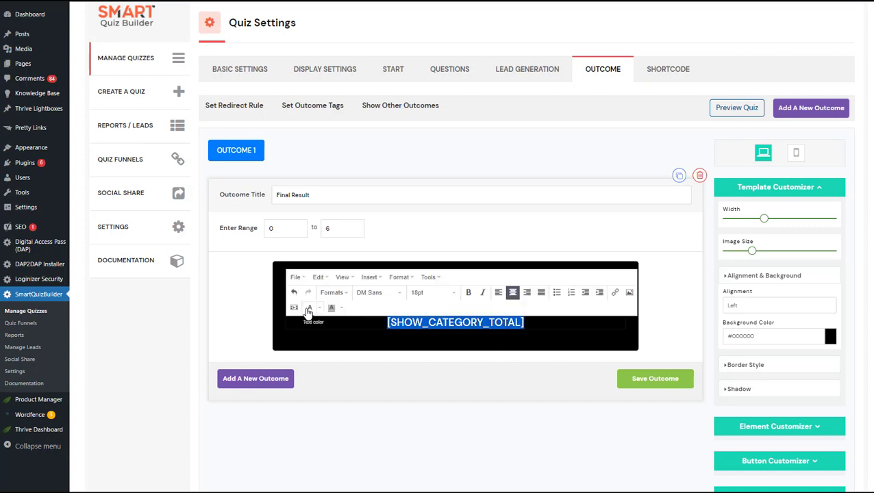
left_click(235, 317)
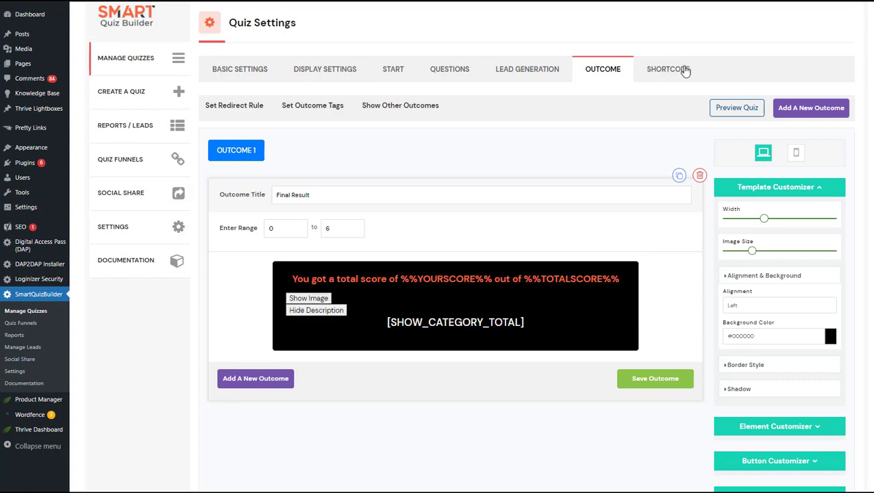
Open the shortcode settings of the quiz
left_click(659, 69)
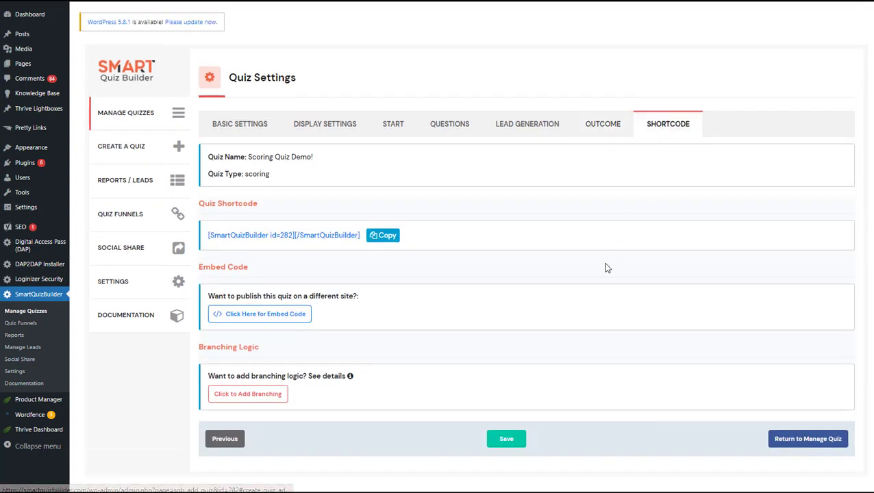